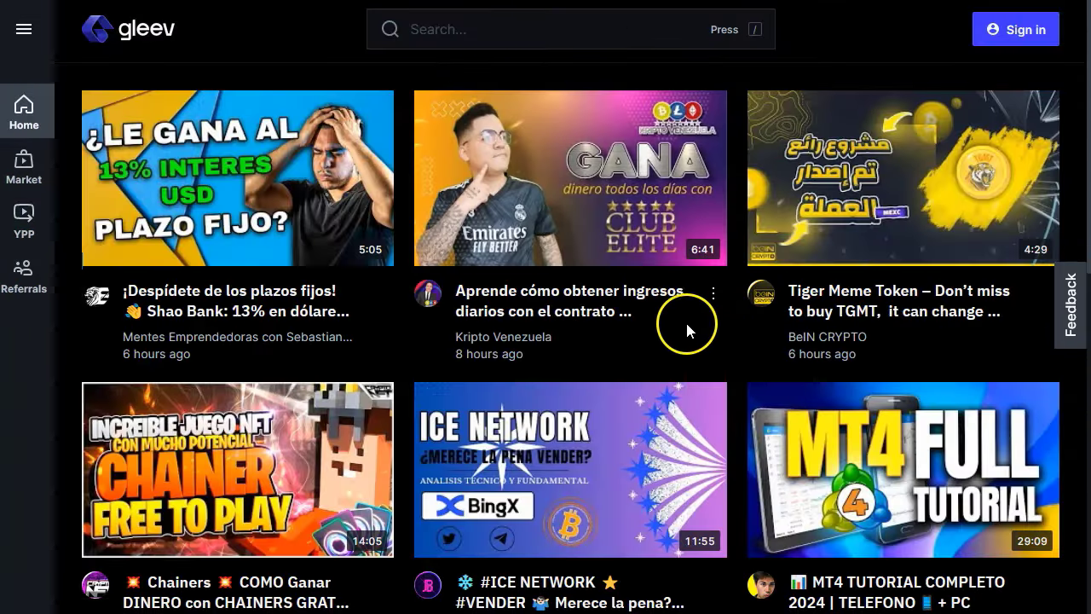
# Start creating a Gleev account with the member handle faceless_marketing
pyautogui.click(1003, 38)
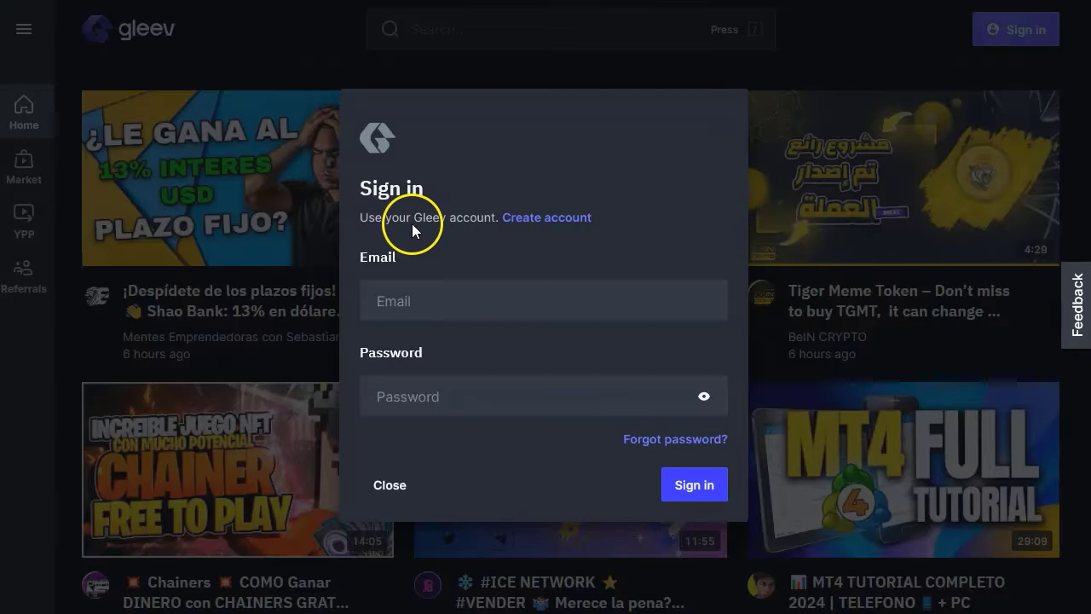
pyautogui.click(565, 220)
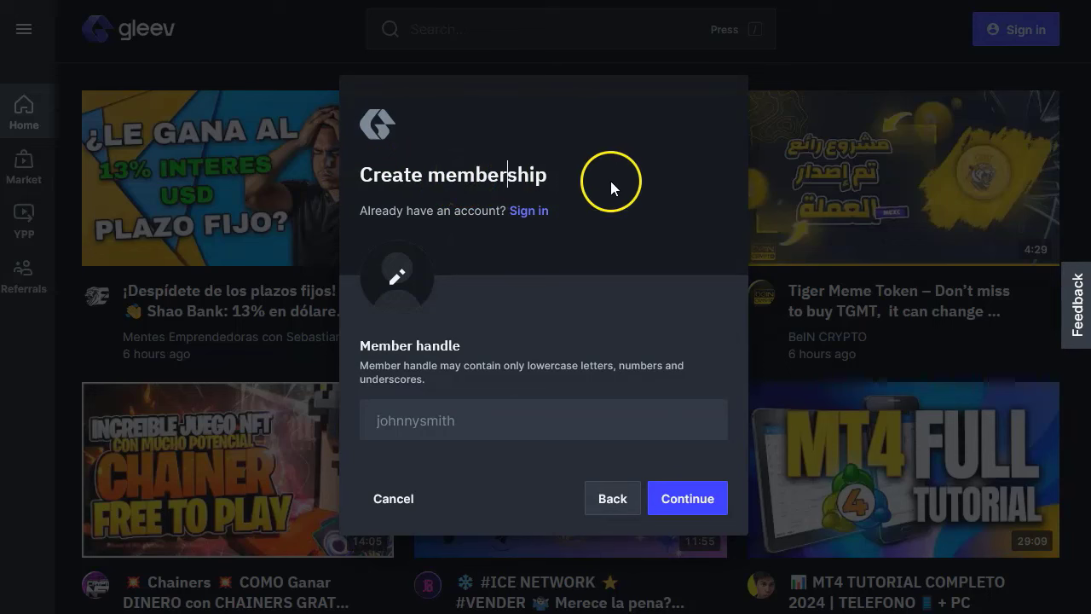
pyautogui.click(480, 421)
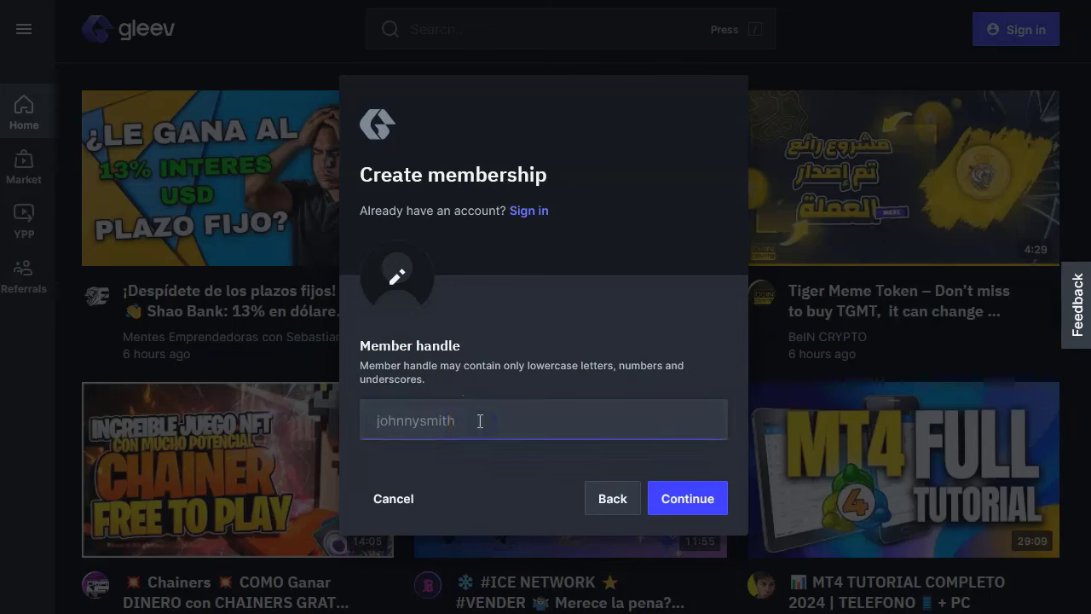
pyautogui.write('faceless_marketing')
pyautogui.click(685, 503)
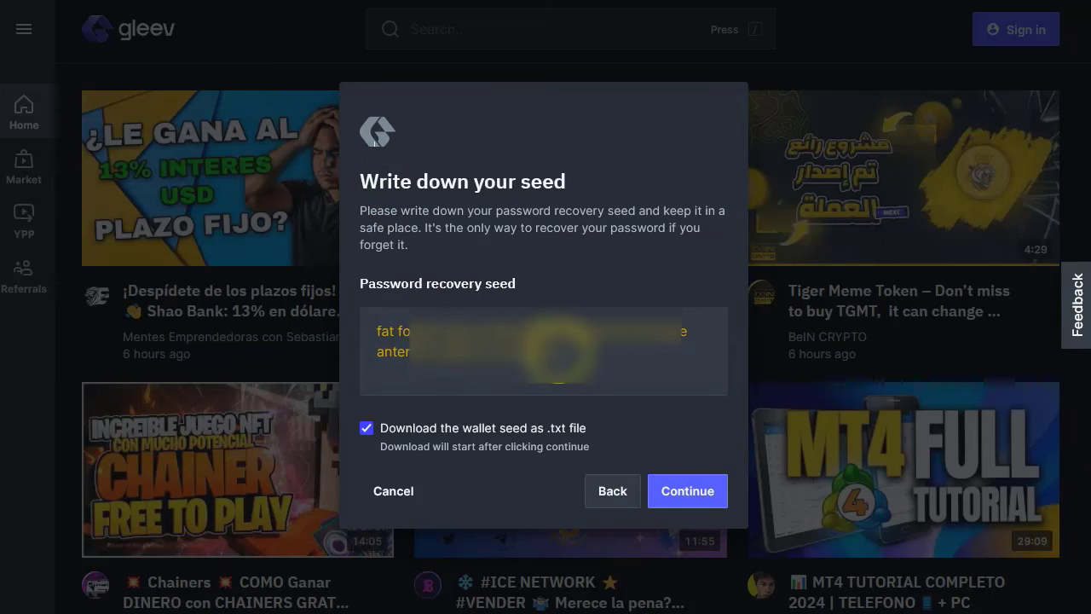
# Select the password recovery seed text and continue with the seed downloaded as a .txt file
pyautogui.moveTo(558, 350); pyautogui.dragTo(365, 331)
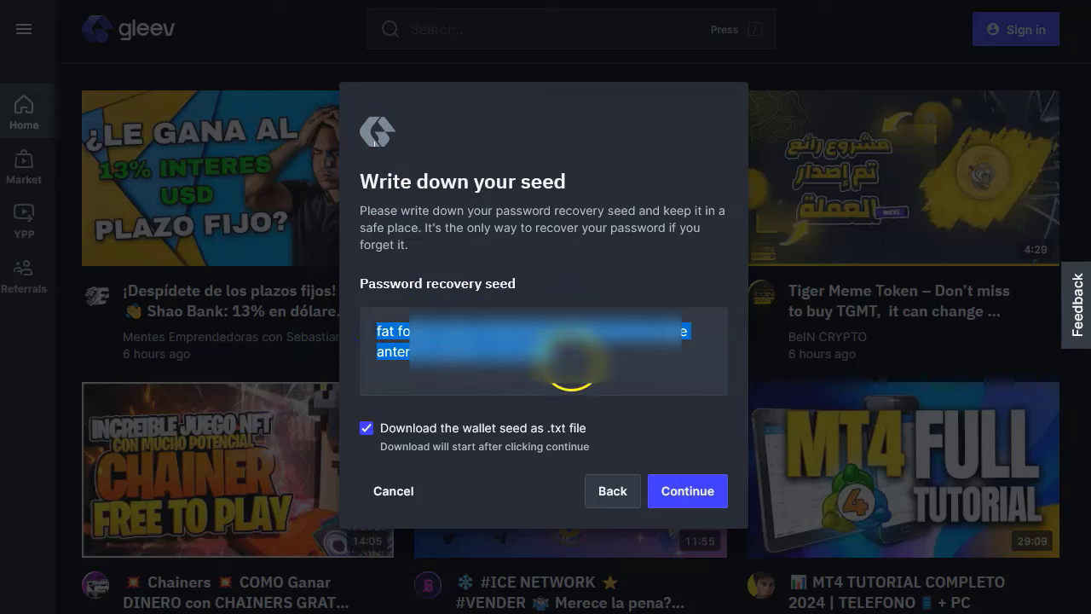
pyautogui.click(689, 494)
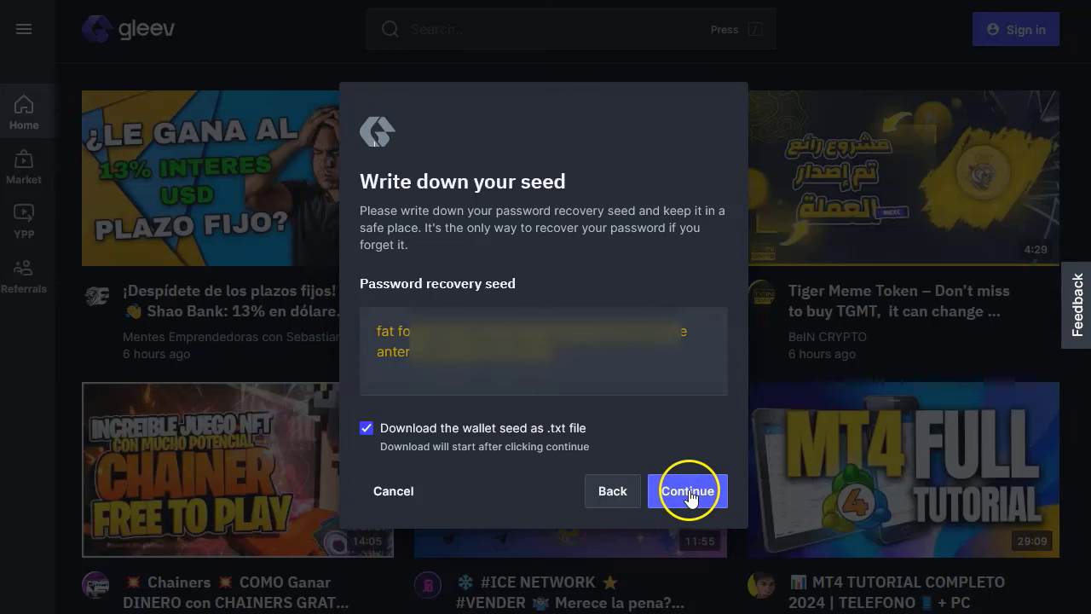
pyautogui.click(688, 495)
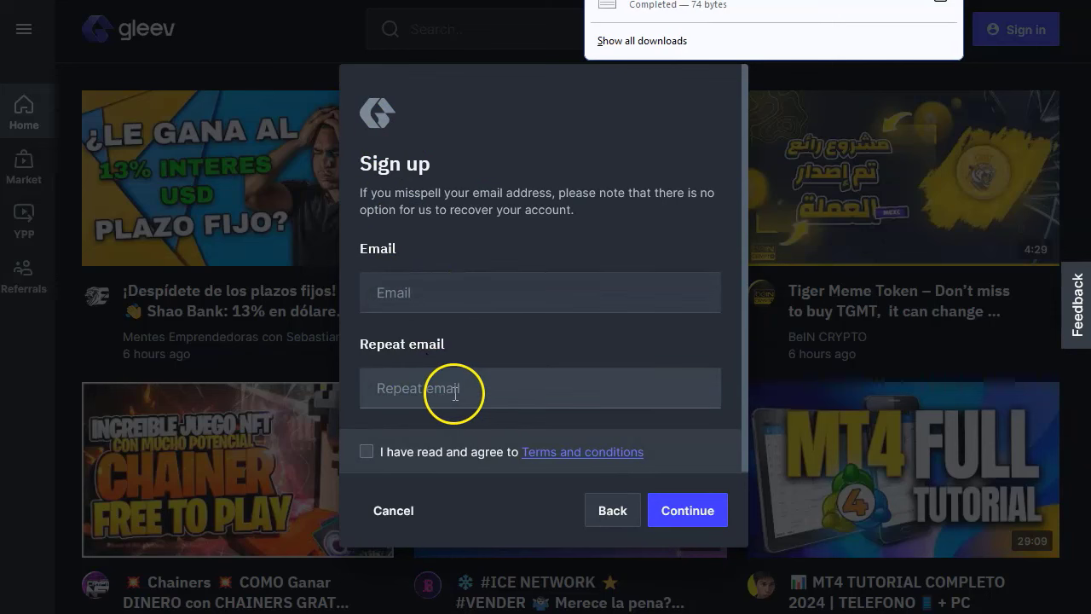
# Fill in and repeat the account email and password, and agree to the terms and conditions
pyautogui.click(452, 300)
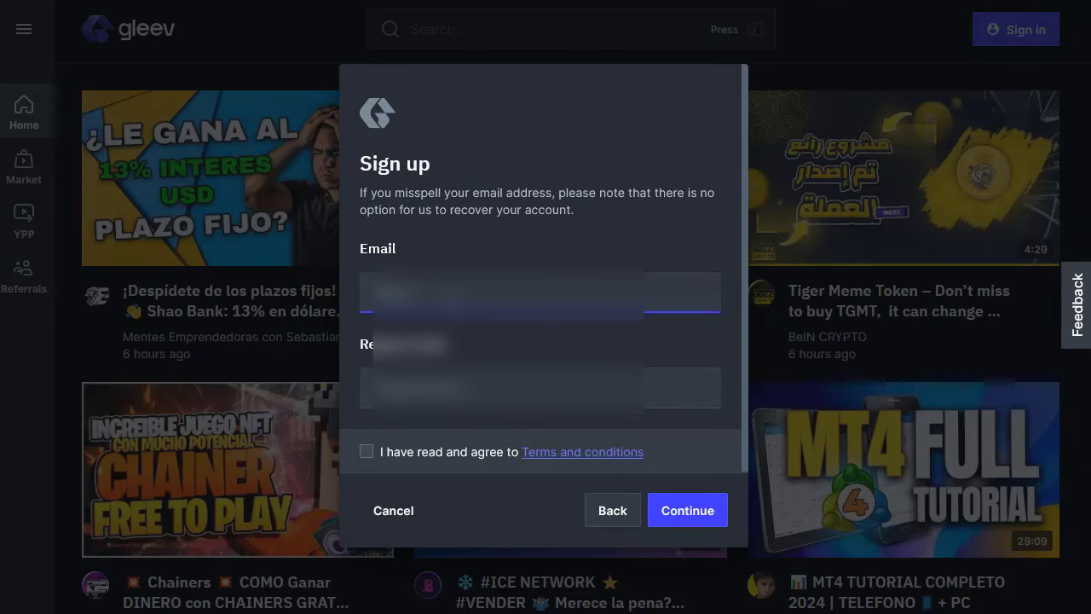
pyautogui.click(392, 452)
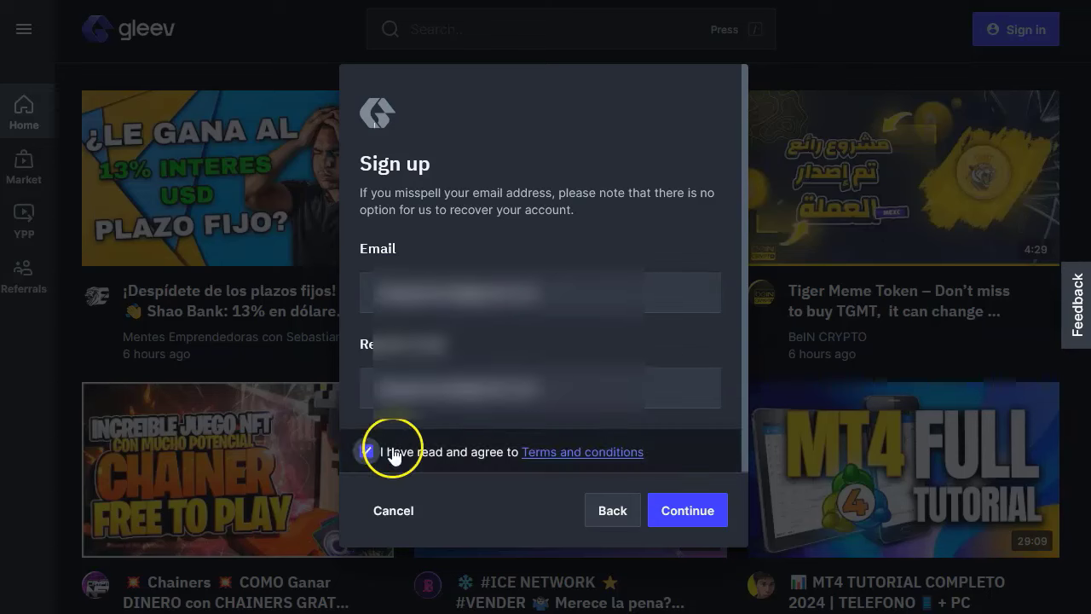
pyautogui.click(682, 510)
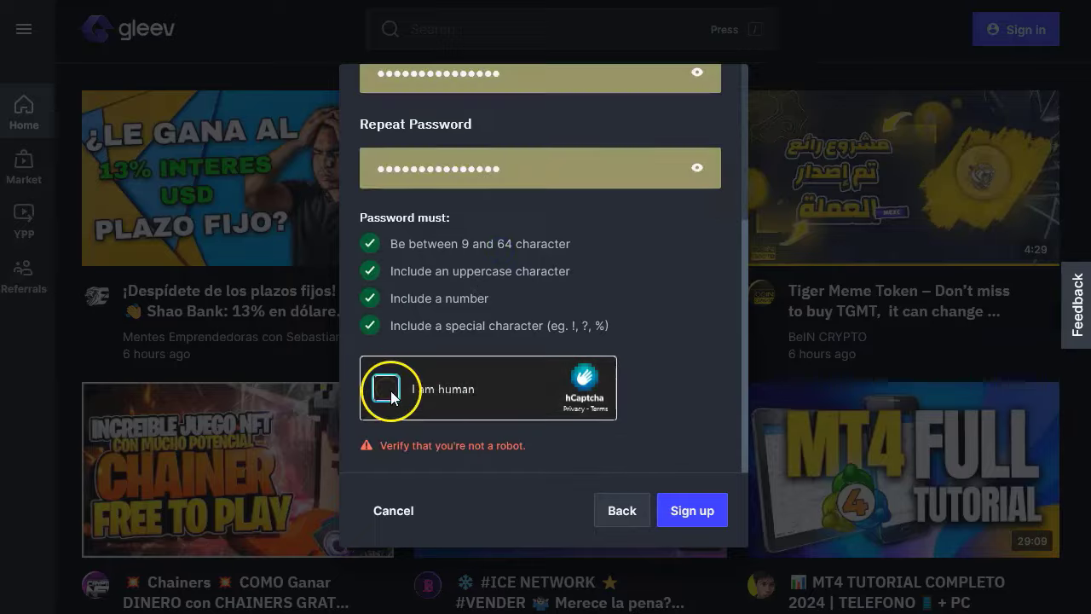
# Pass the human verification by selecting the three jellyfish images, and complete the membership creation
pyautogui.click(385, 389)
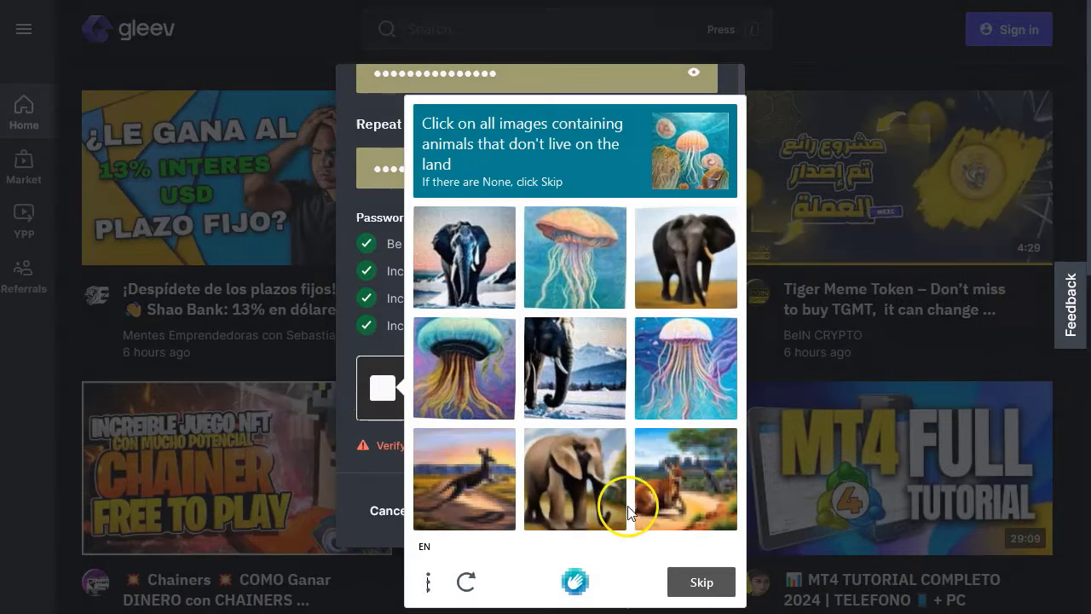
pyautogui.click(571, 256)
pyautogui.click(673, 375)
pyautogui.click(479, 377)
pyautogui.click(701, 582)
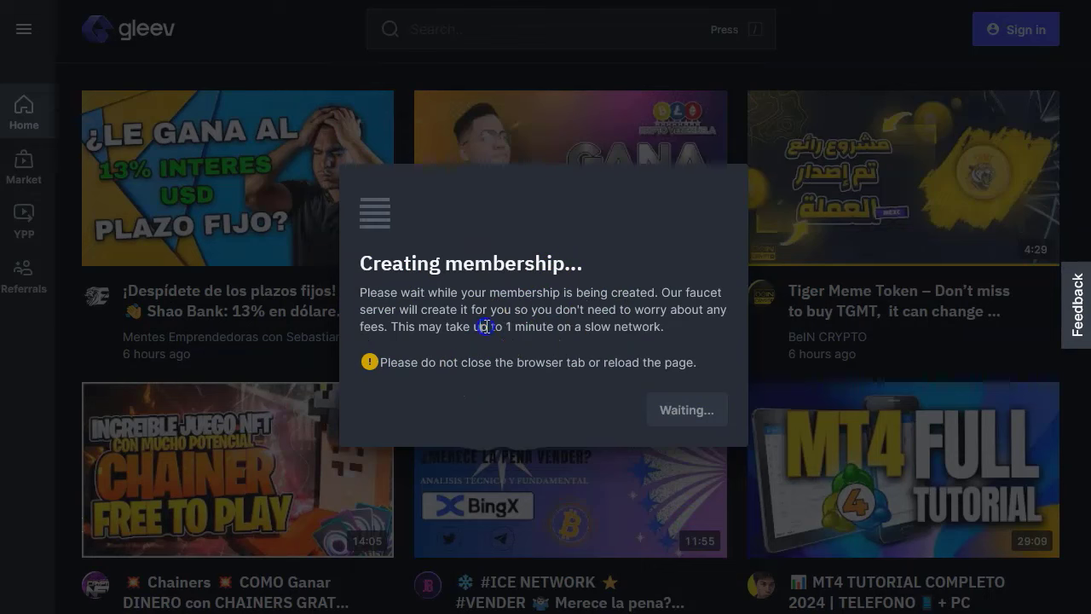
pyautogui.moveTo(486, 326); pyautogui.dragTo(566, 326)
pyautogui.click(586, 329)
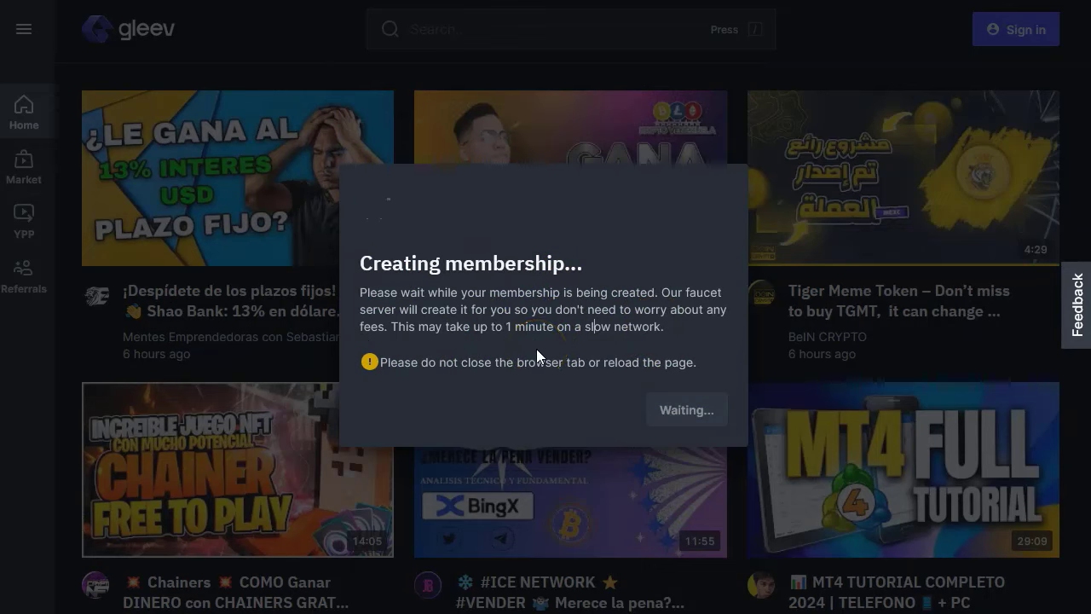
pyautogui.click(681, 498)
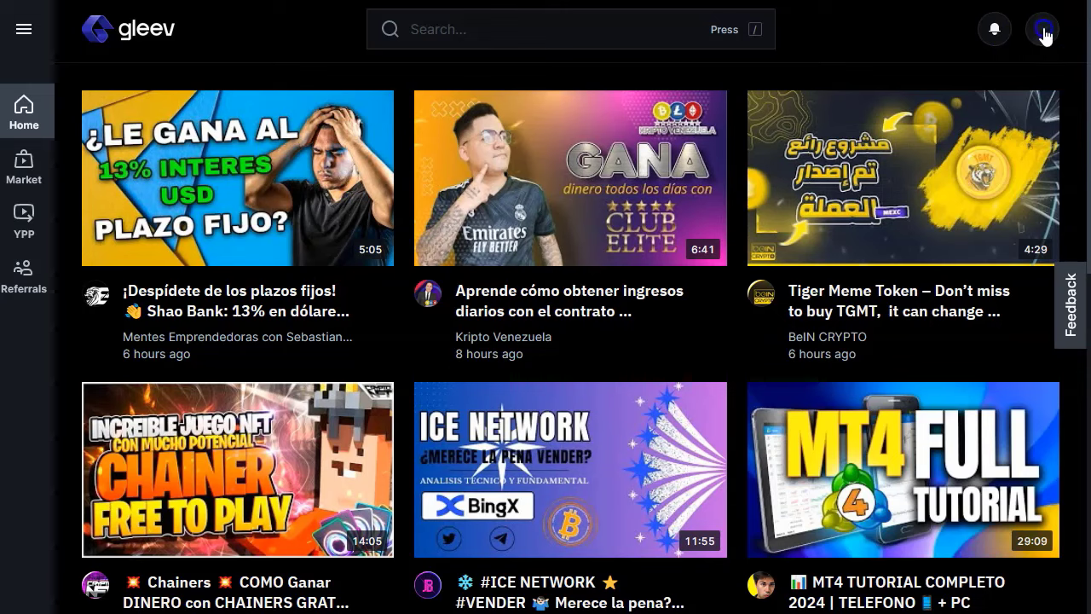
# View the member profile and review the referral program's reward tiers and how-to-start steps
pyautogui.click(1044, 43)
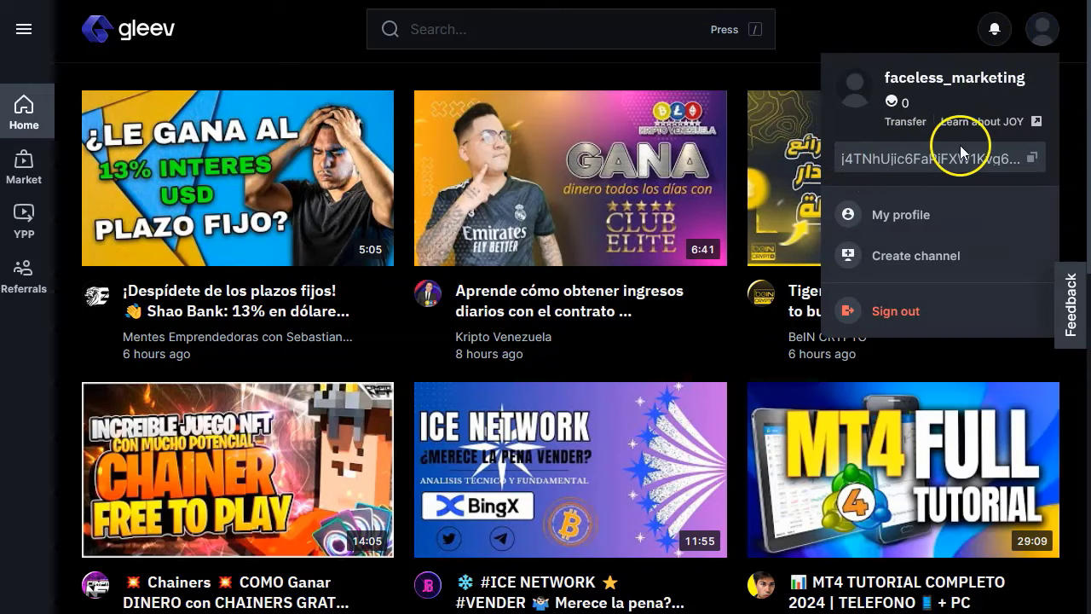
pyautogui.click(899, 218)
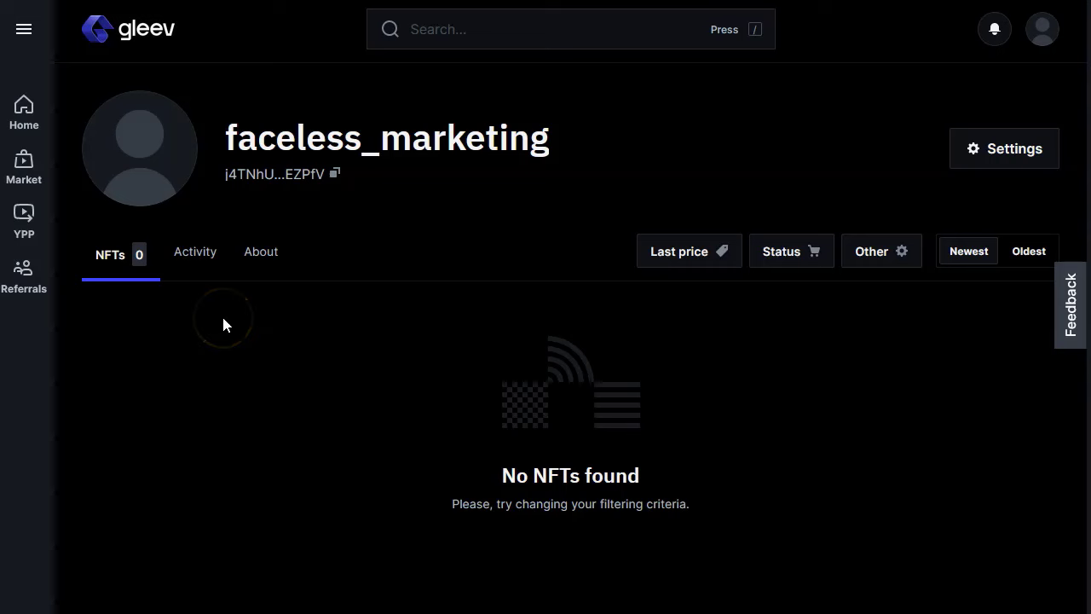
pyautogui.click(21, 278)
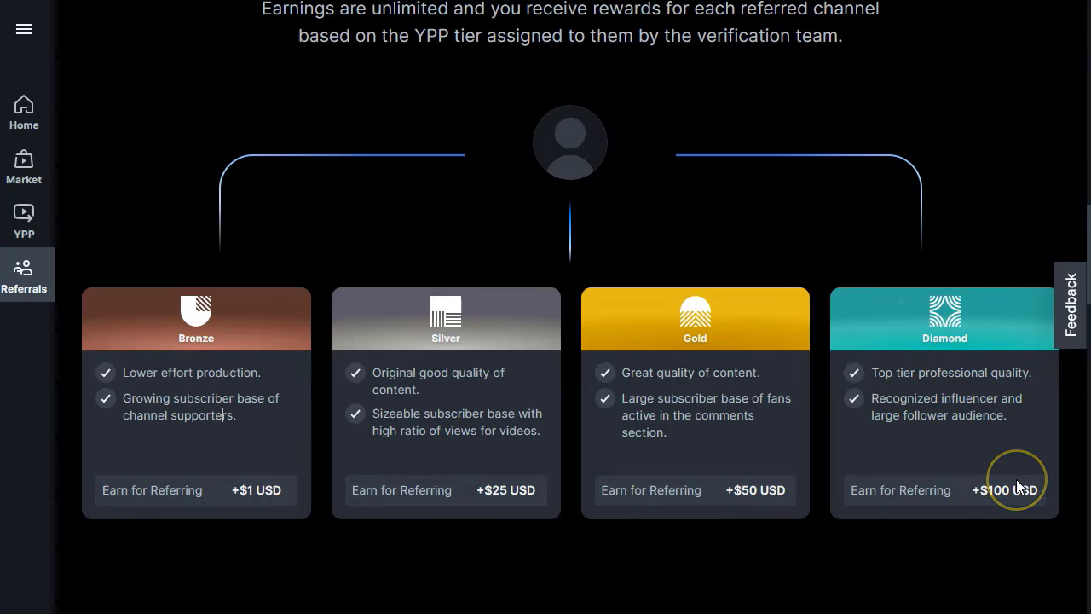
pyautogui.scroll(-7, 506, 336)
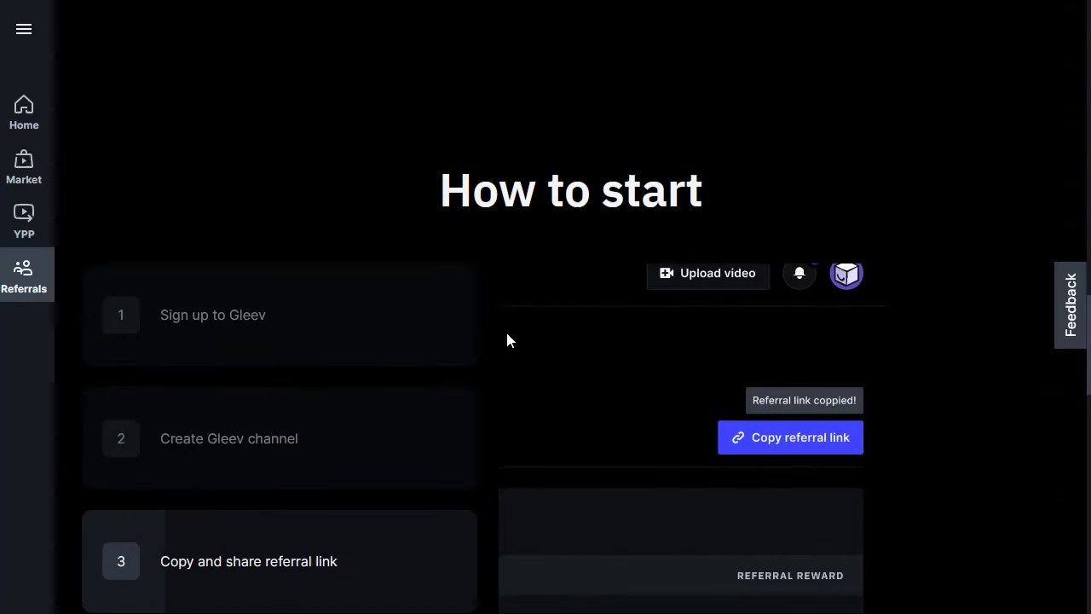
pyautogui.scroll(-5, 250, 239)
pyautogui.scroll(3, 251, 241)
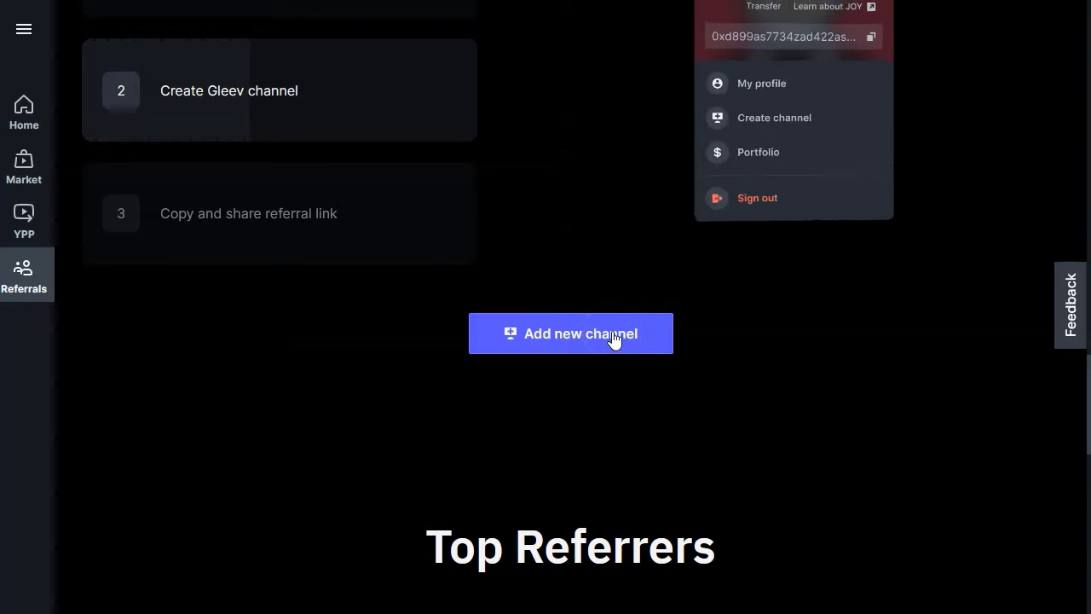
# Create a channel named Faceless Marketing from the account options on the home page
pyautogui.click(20, 116)
pyautogui.click(1042, 36)
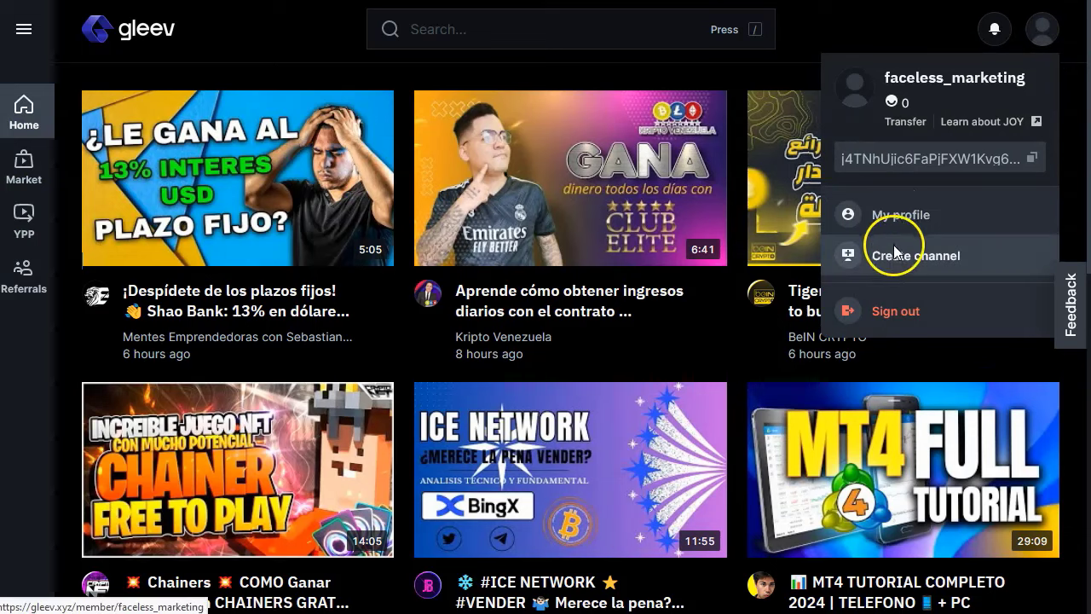
pyautogui.click(925, 257)
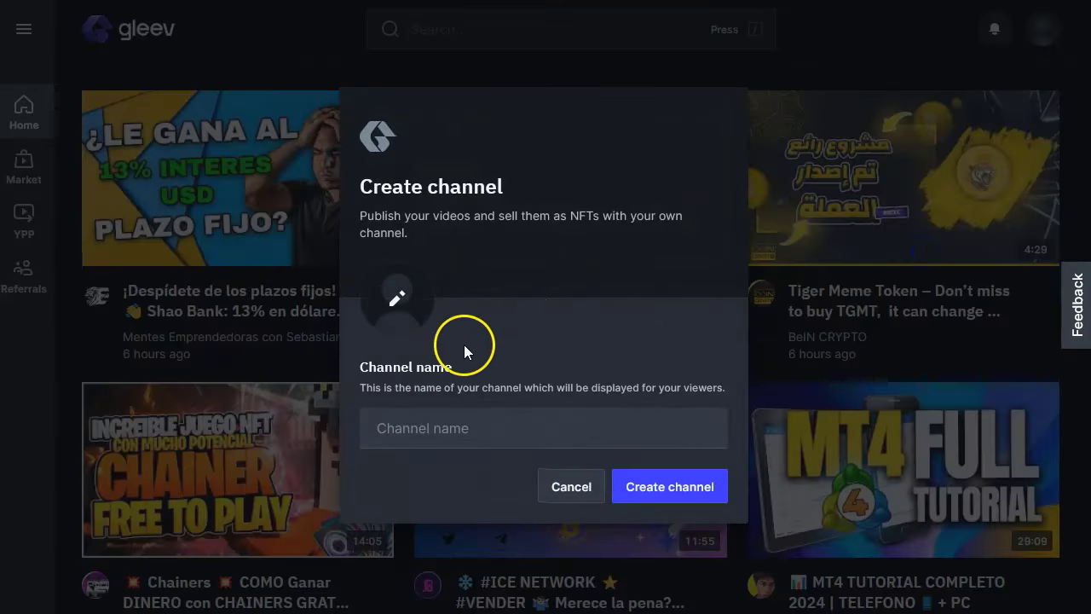
pyautogui.click(450, 426)
pyautogui.write('Faceless Marketing')
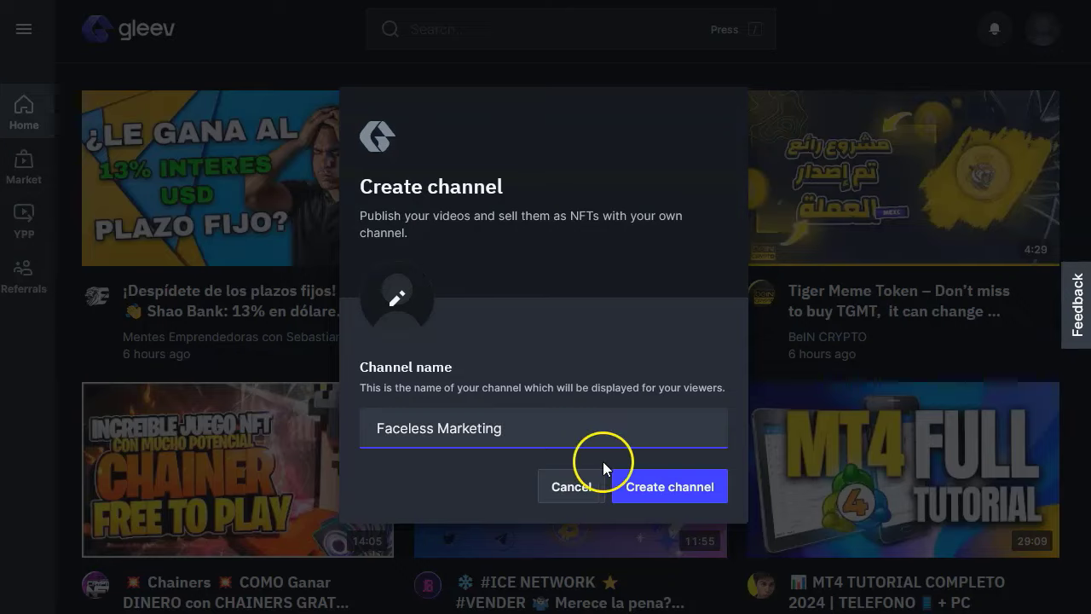
pyautogui.click(615, 474)
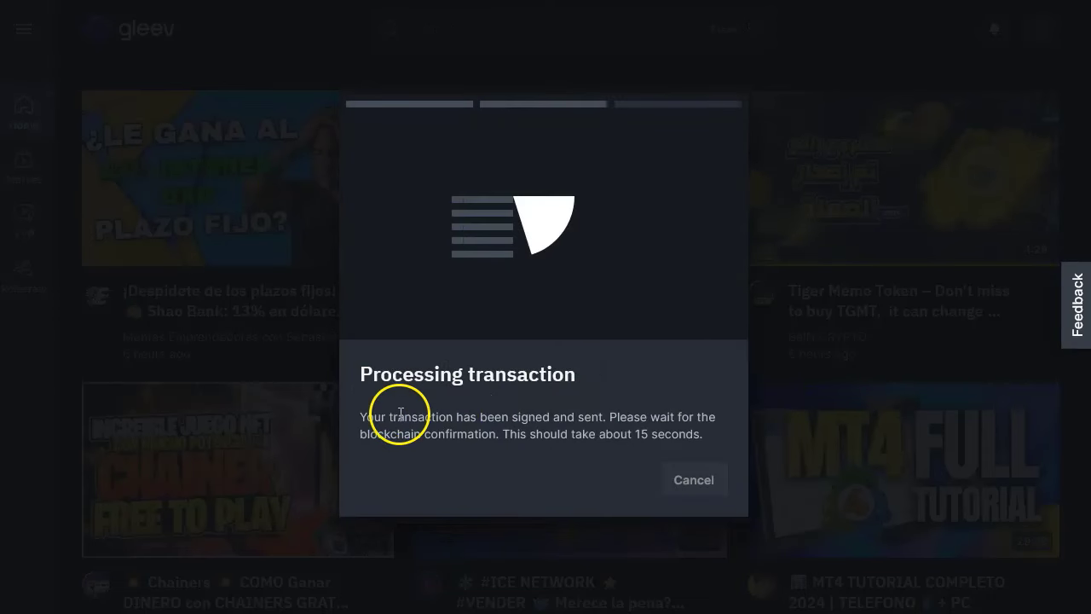
pyautogui.moveTo(360, 416); pyautogui.dragTo(388, 417)
pyautogui.click(450, 414)
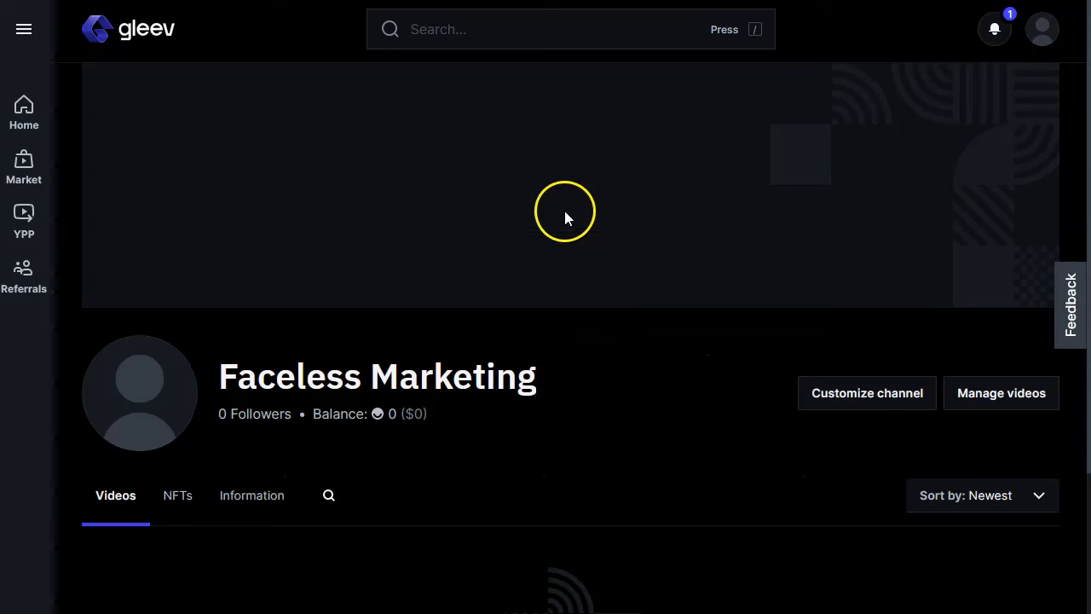
# Look over the new Faceless Marketing channel page, including its header and videos section
pyautogui.scroll(-2, 421, 370)
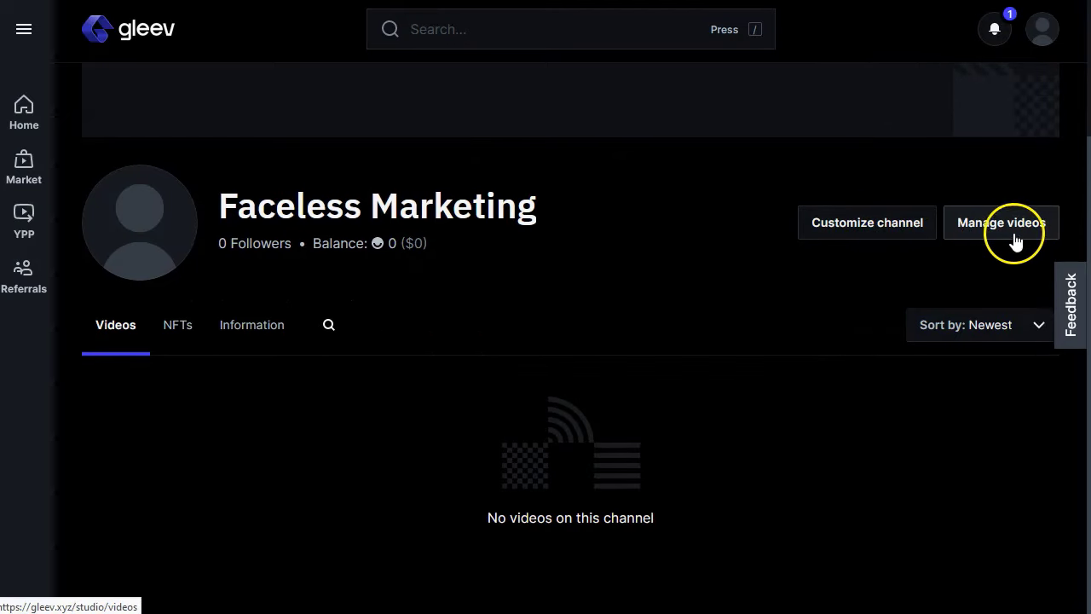
pyautogui.scroll(1, 363, 350)
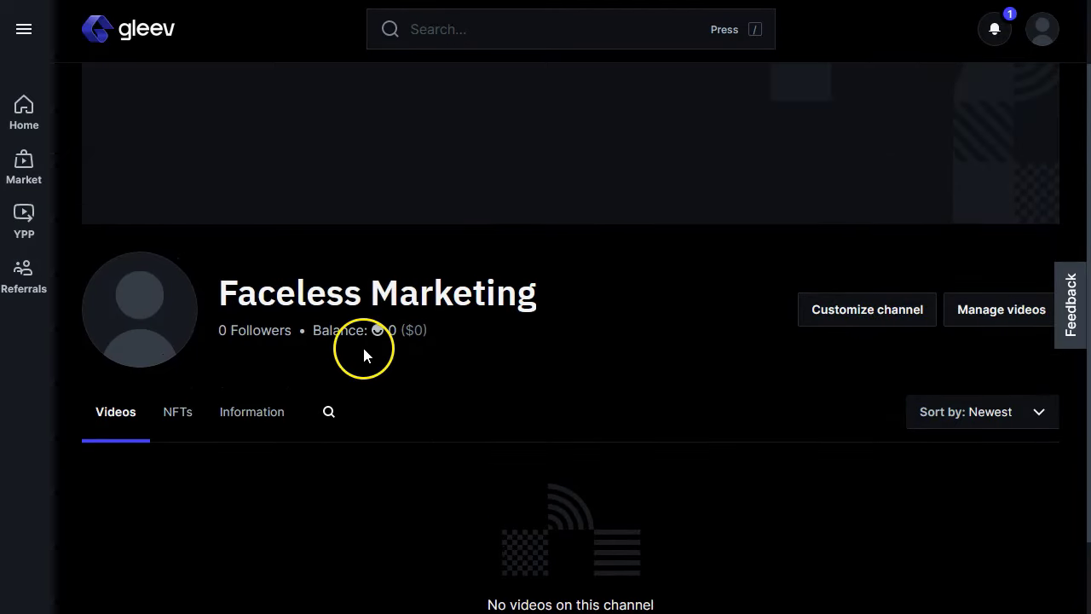
pyautogui.scroll(1, 554, 302)
pyautogui.scroll(-2, 555, 309)
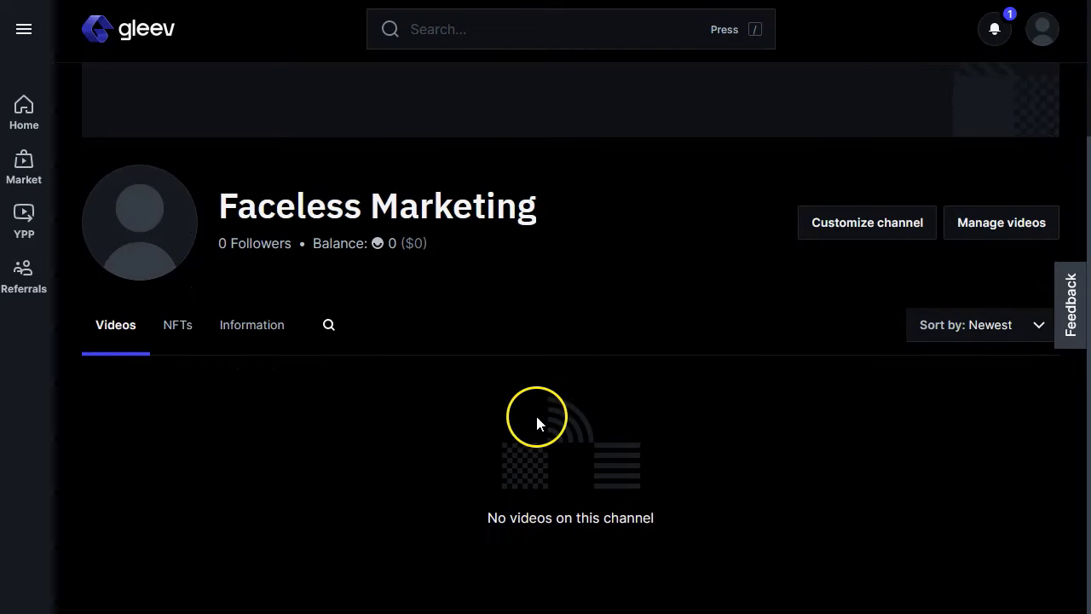
# Open the referrals dashboard from the referral program page and copy the channel's referral link
pyautogui.click(24, 277)
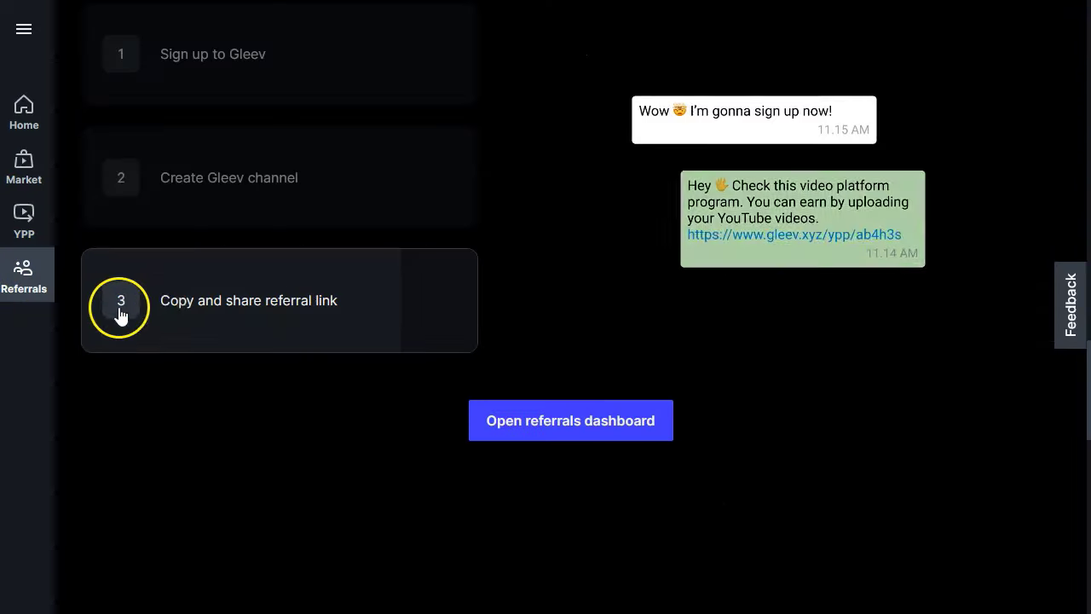
pyautogui.scroll(3, 545, 267)
pyautogui.scroll(-4, 428, 268)
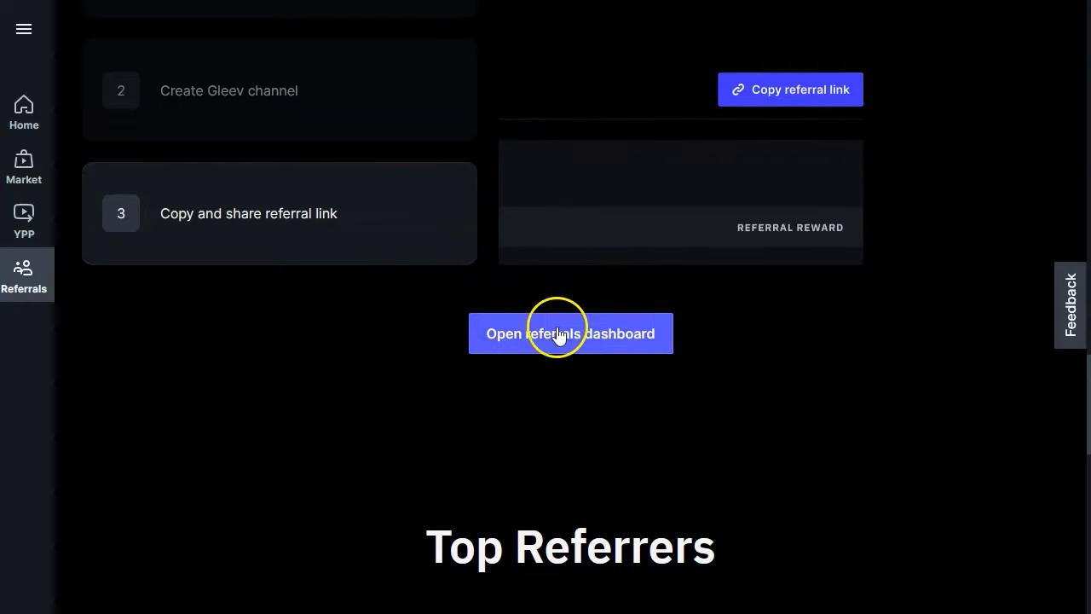
pyautogui.click(546, 339)
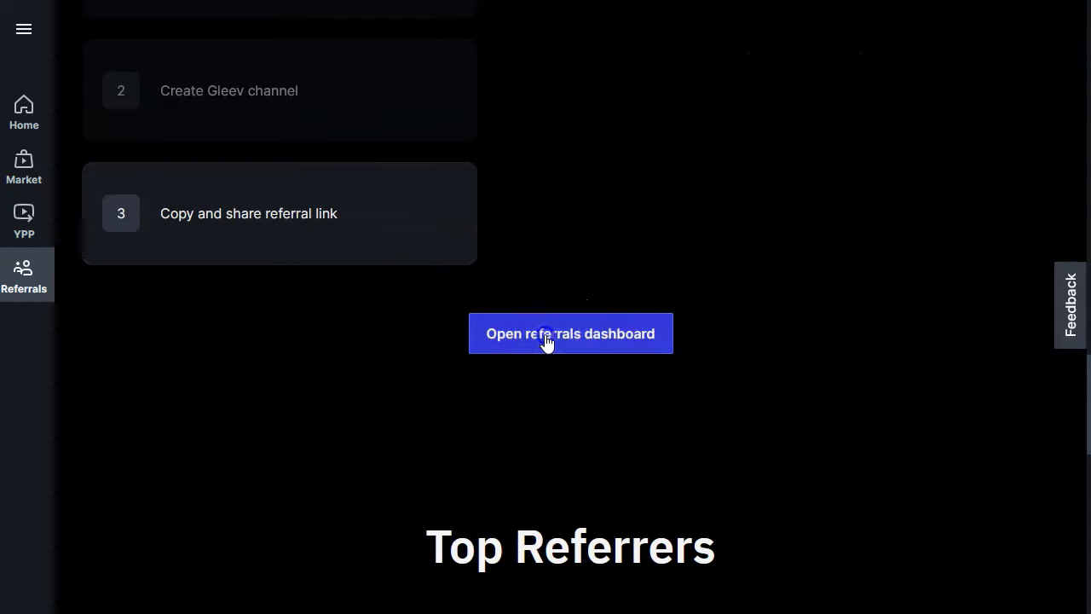
pyautogui.click(977, 205)
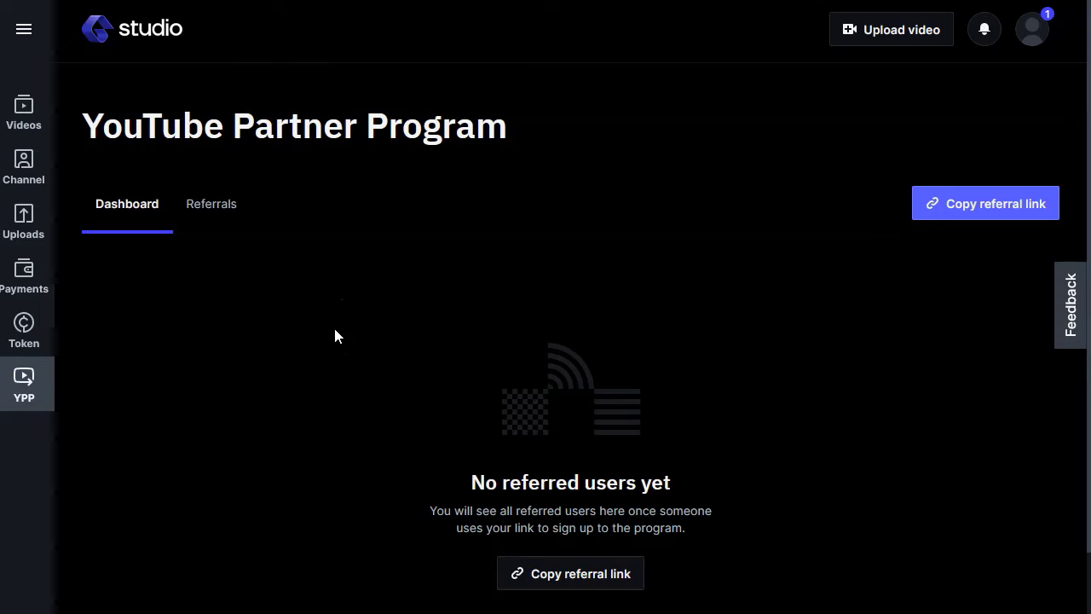
pyautogui.scroll(-1, 335, 335)
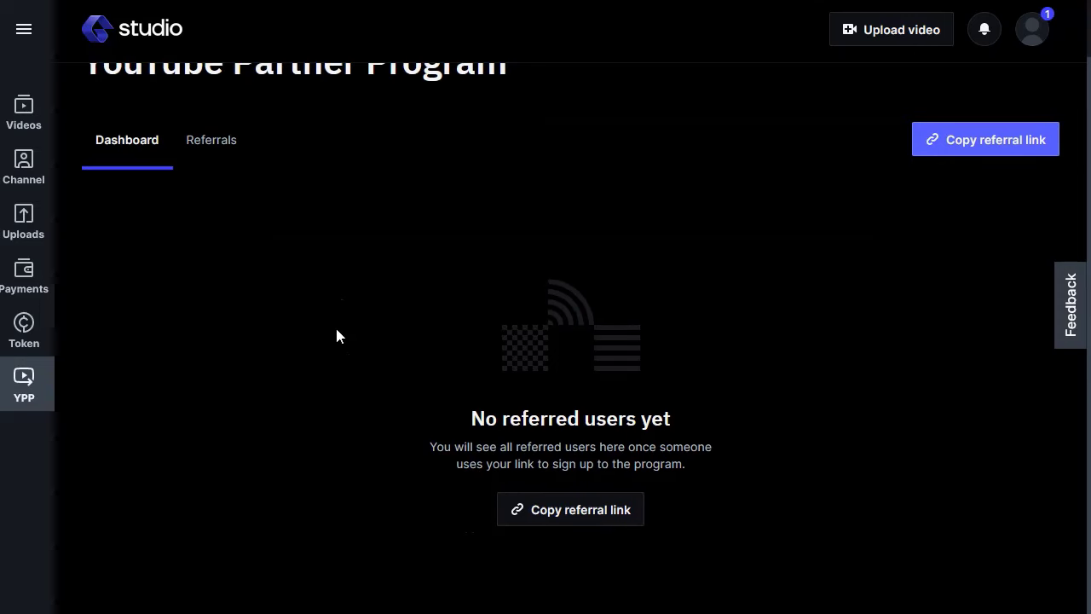
pyautogui.scroll(1, 336, 335)
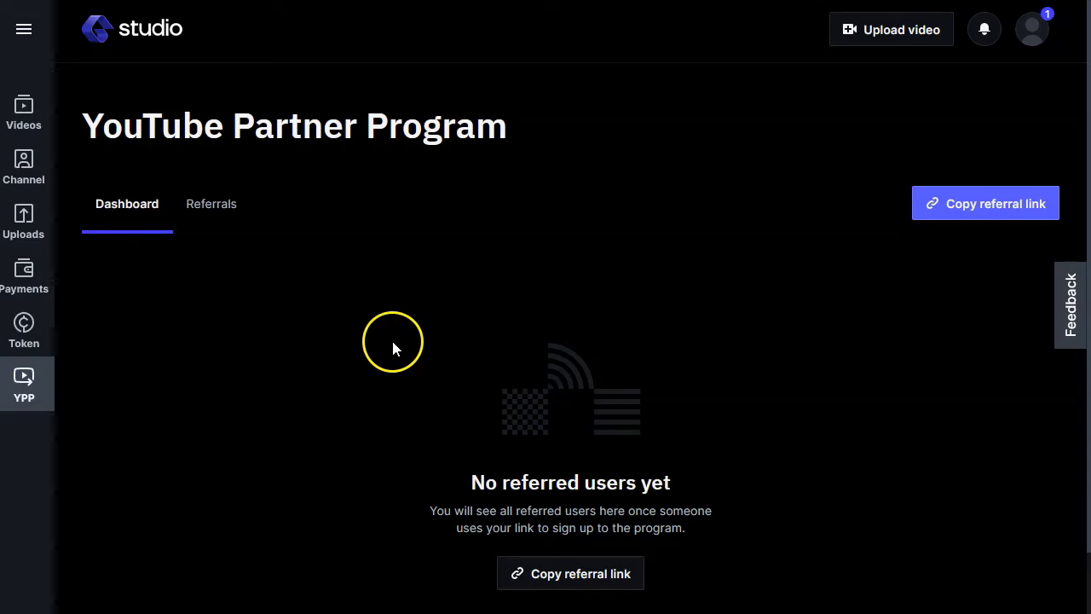
pyautogui.scroll(-1, 341, 328)
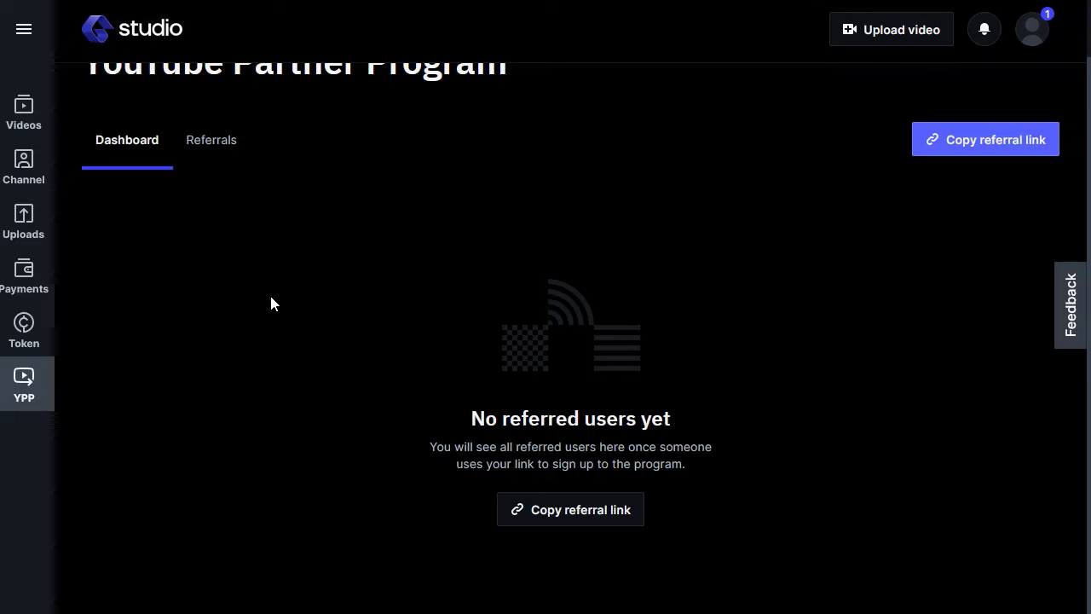
pyautogui.scroll(1, 270, 298)
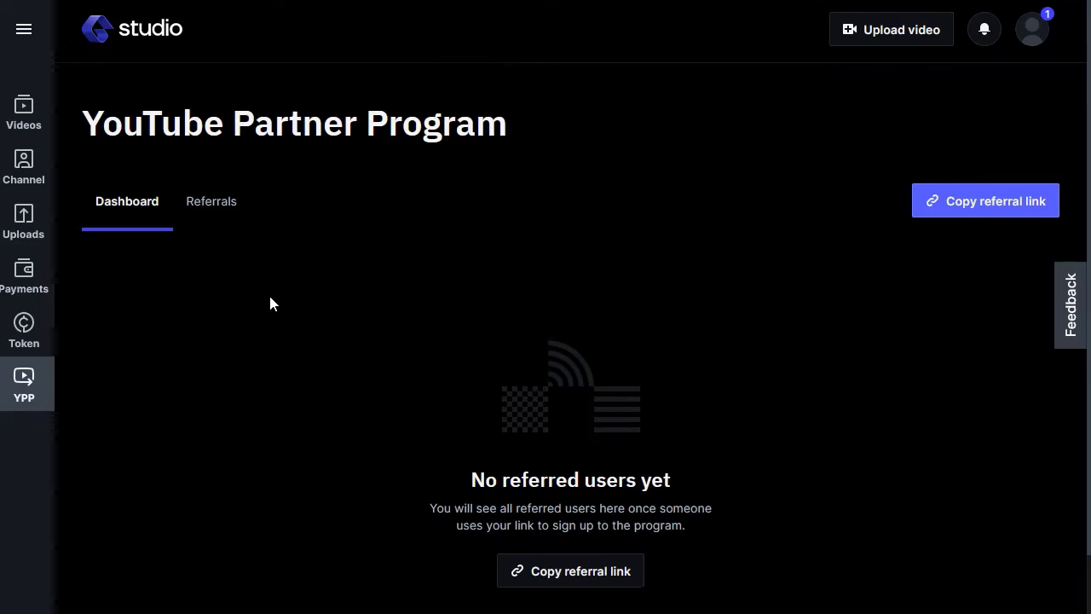